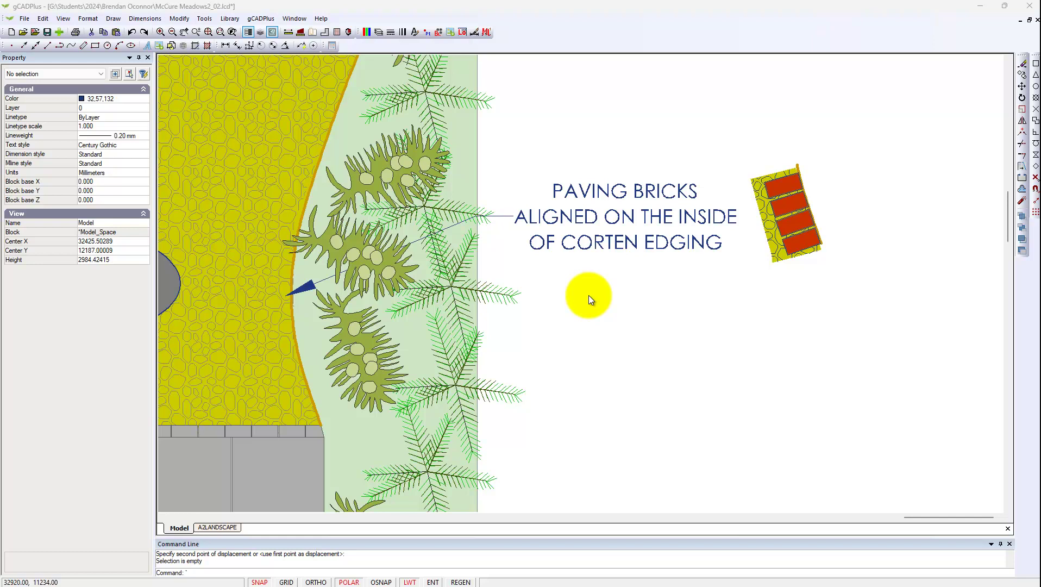
Bring the PAVING BRICKS leader note to the front so it draws over the plant symbols
{"action": "left_click", "coordinate": [584, 220]}
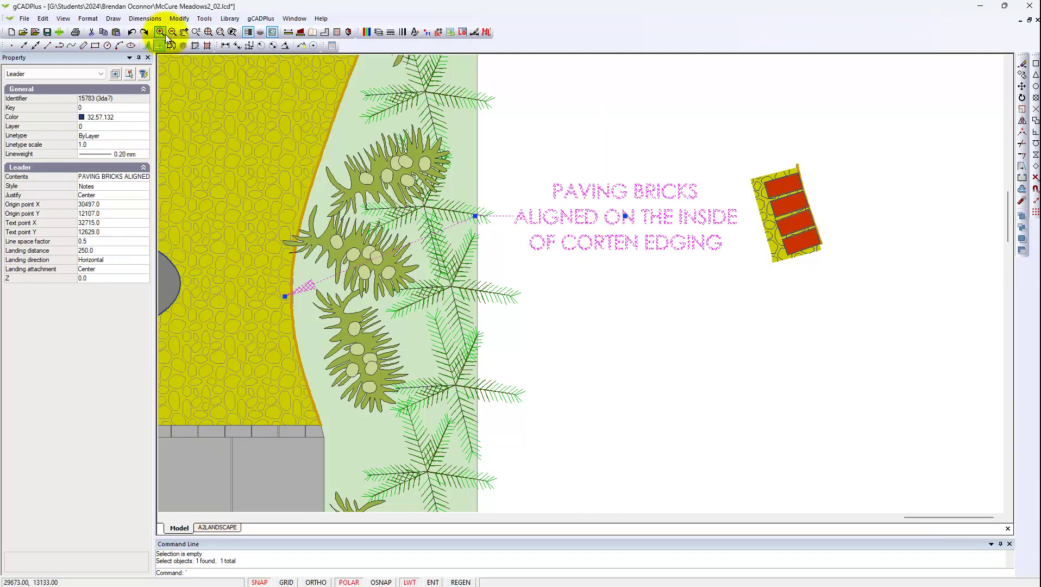
{"action": "left_click", "coordinate": [205, 19]}
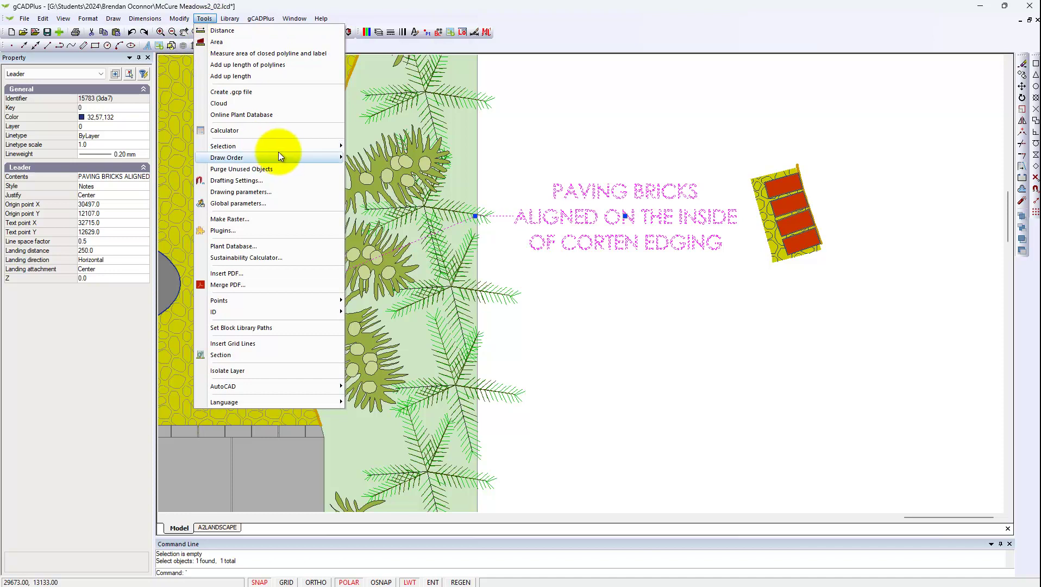
{"action": "mouse_move", "coordinate": [280, 156]}
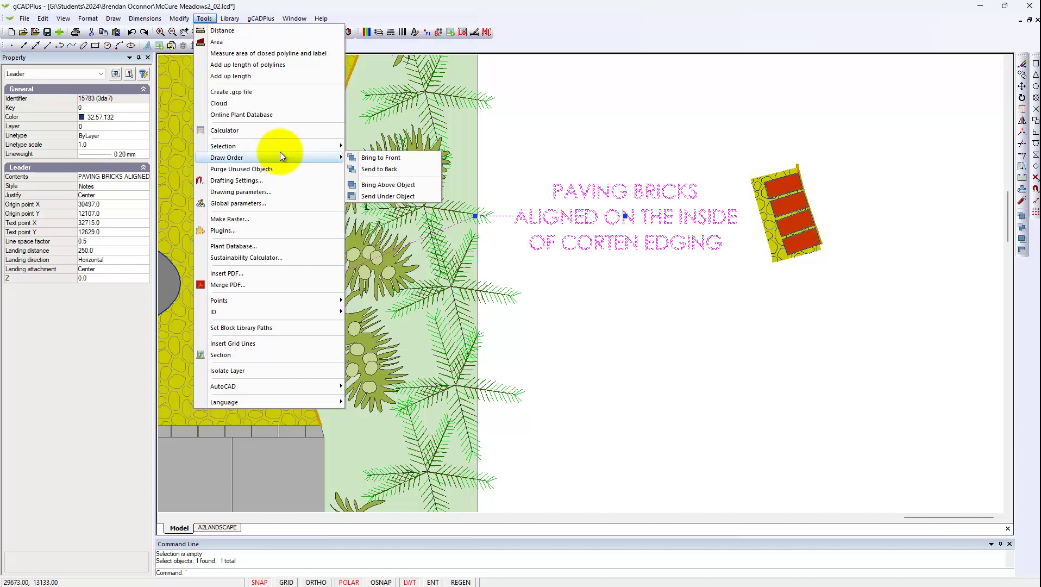
{"action": "left_click", "coordinate": [387, 158]}
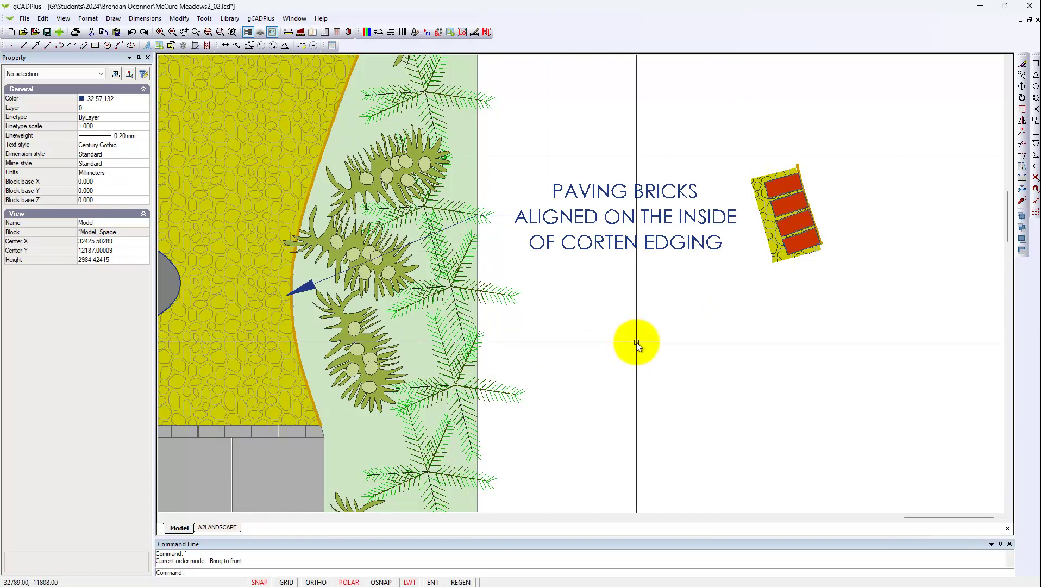
{"action": "scroll", "coordinate": [818, 253], "scroll_direction": "up", "scroll_amount": 1}
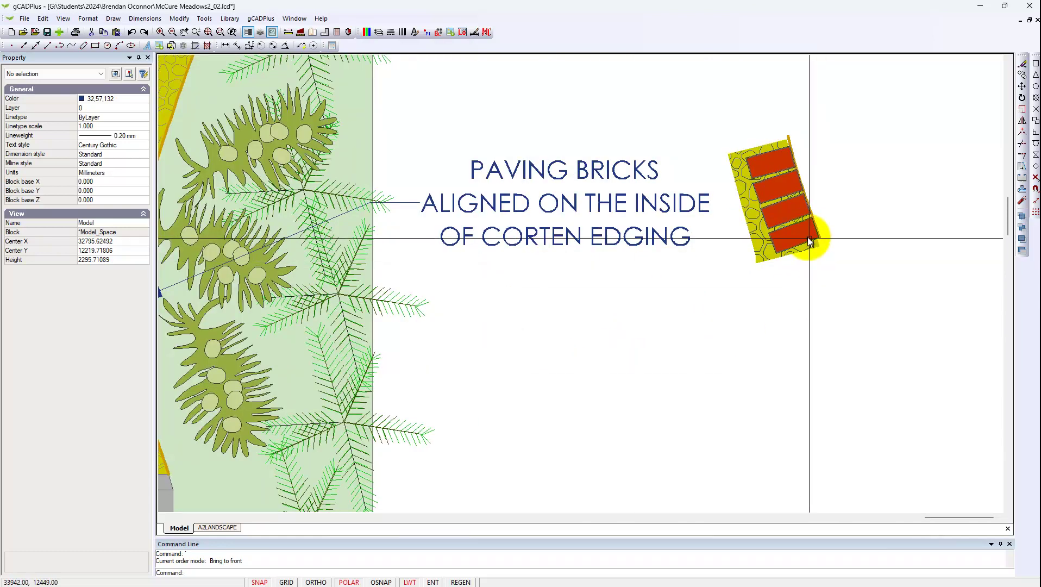
{"action": "left_click", "coordinate": [789, 139]}
{"action": "key", "text": "Escape"}
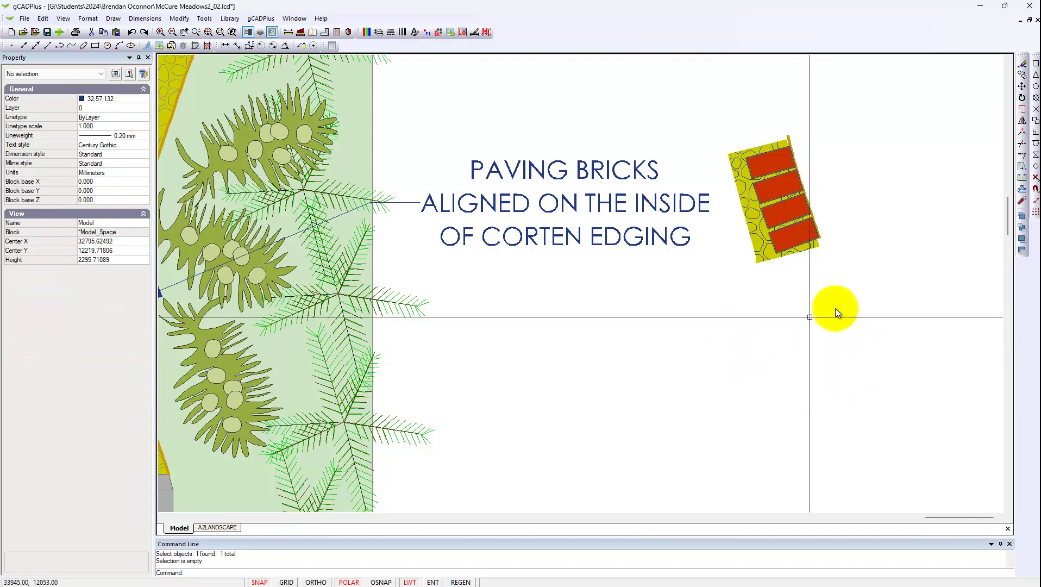
{"action": "left_click", "coordinate": [784, 215]}
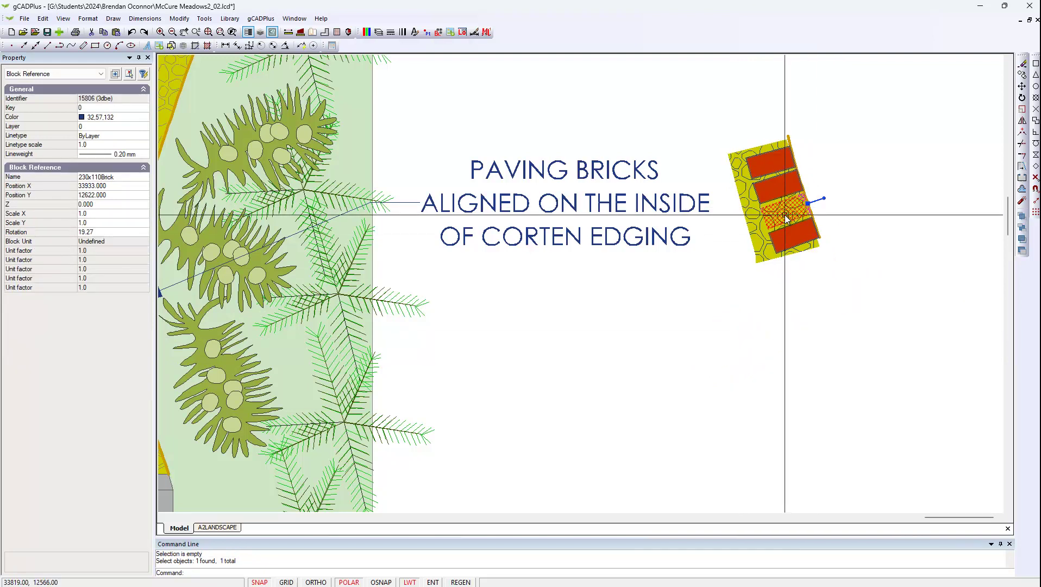
{"action": "key", "text": "Escape"}
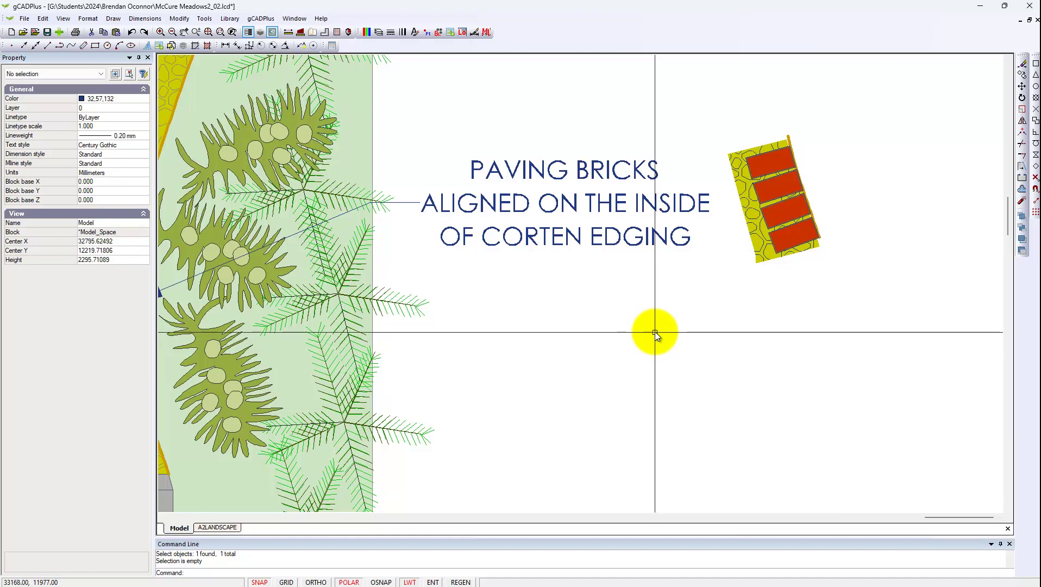
{"action": "scroll", "coordinate": [652, 334], "scroll_direction": "down", "scroll_amount": 2}
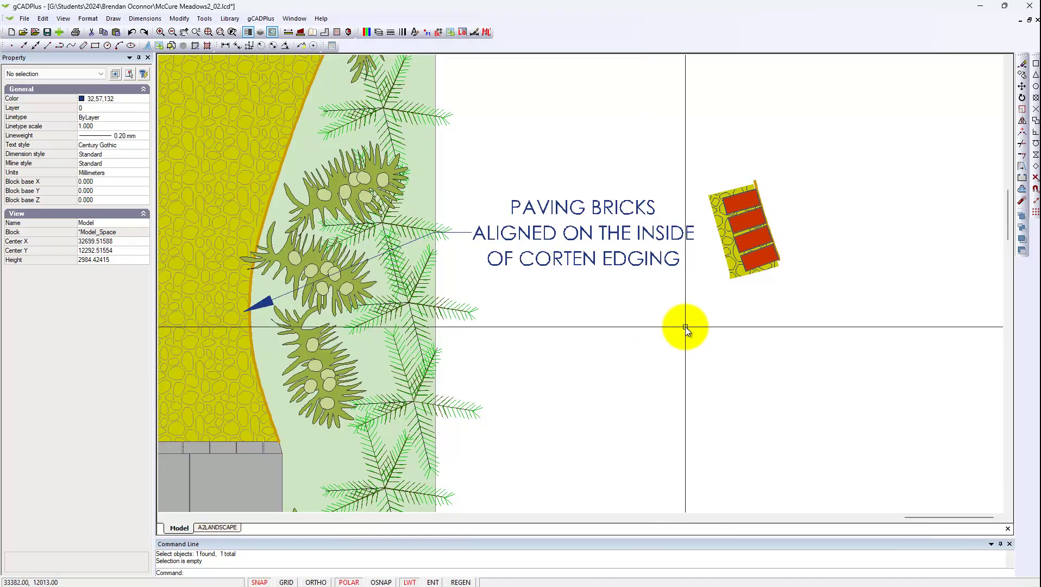
{"action": "middle_click_drag", "start_coordinate": [684, 327], "coordinate": [626, 353]}
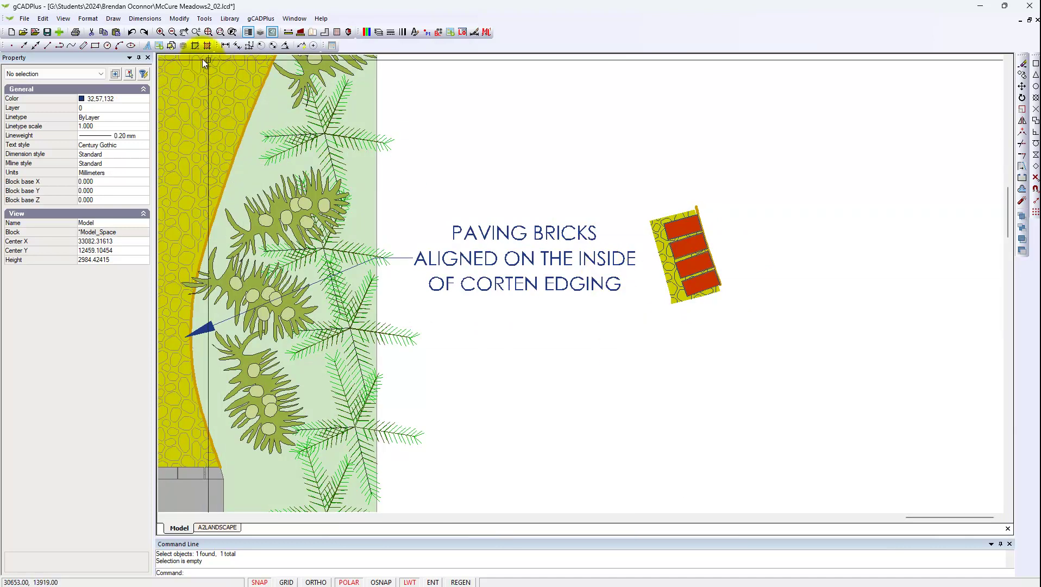
Draw a wavy spline through eight points from low right to the top of the plan, beside the brick block
{"action": "left_click", "coordinate": [112, 19]}
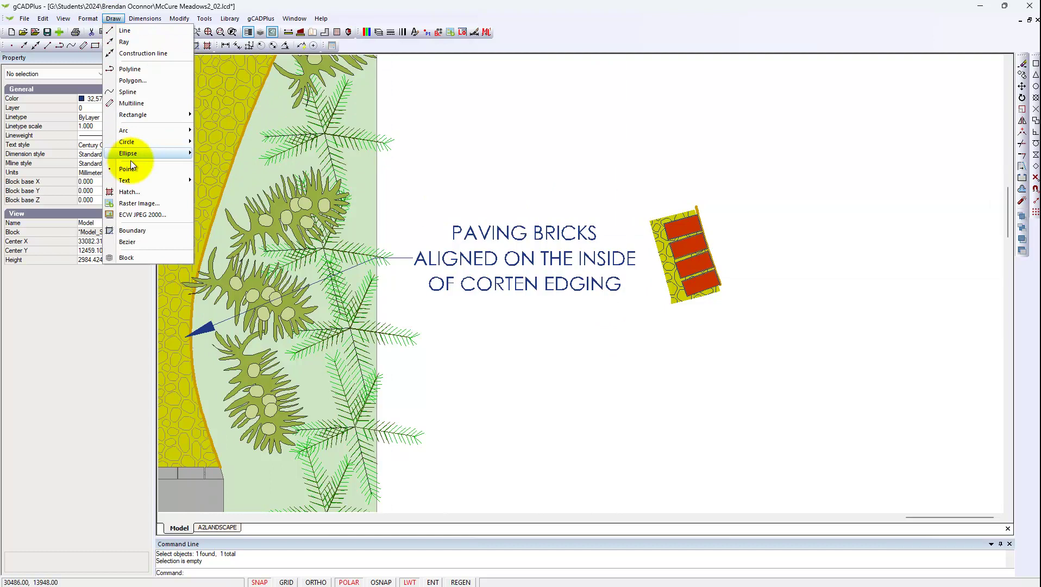
{"action": "left_click", "coordinate": [140, 91]}
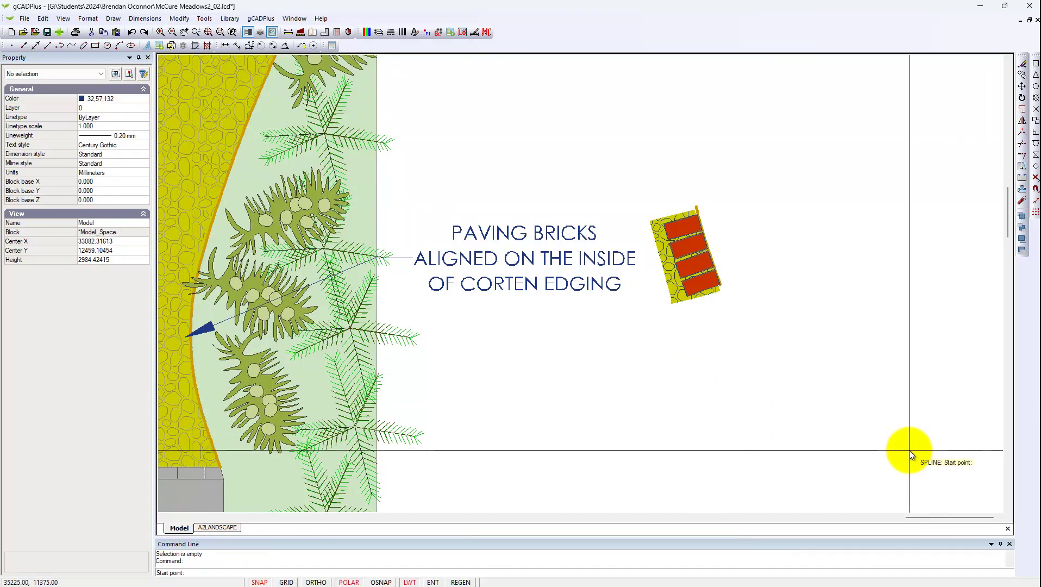
{"action": "scroll", "coordinate": [880, 423], "scroll_direction": "down", "scroll_amount": 1}
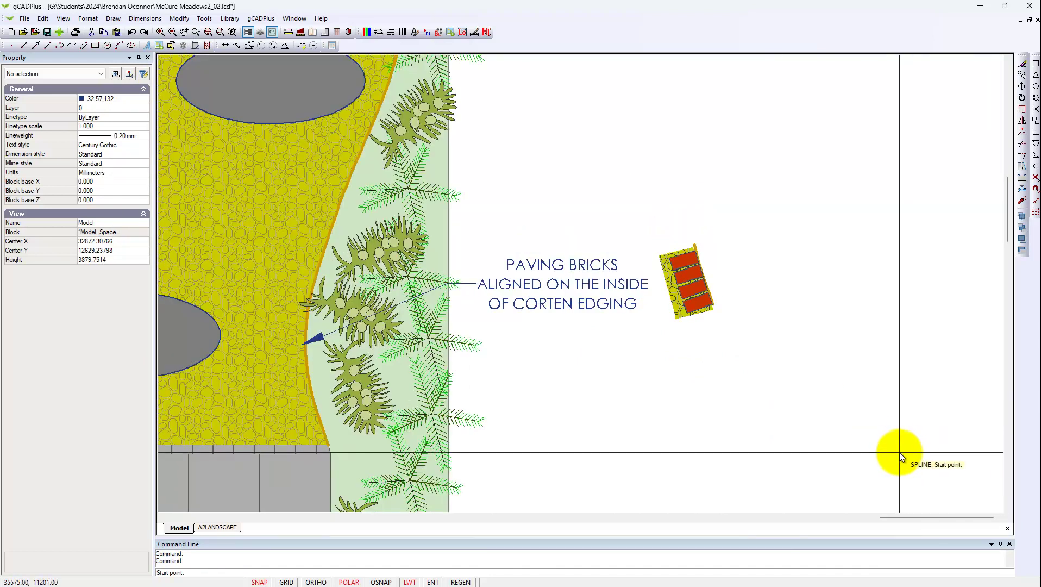
{"action": "left_click", "coordinate": [898, 445]}
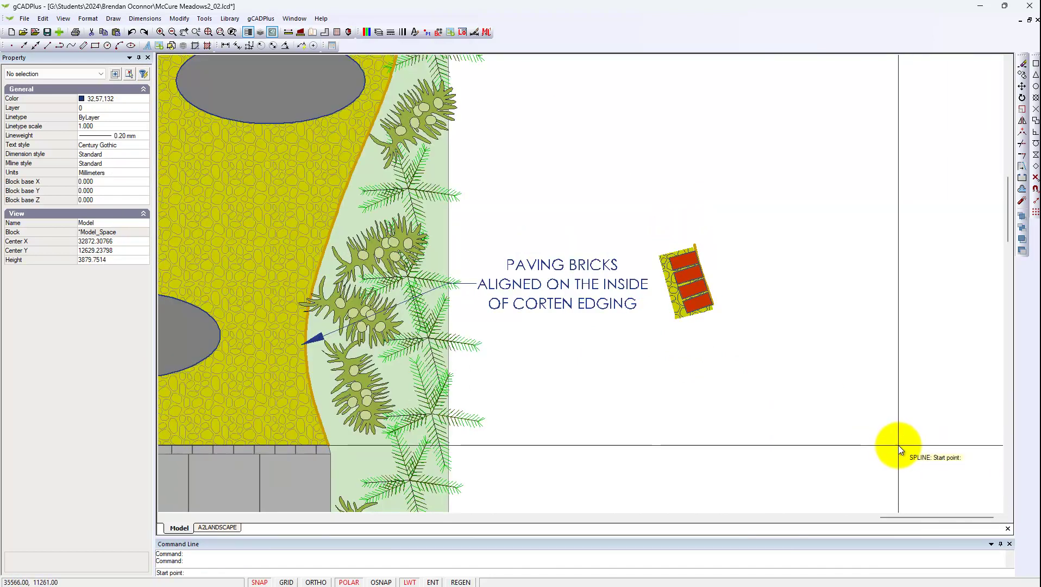
{"action": "left_click", "coordinate": [872, 395]}
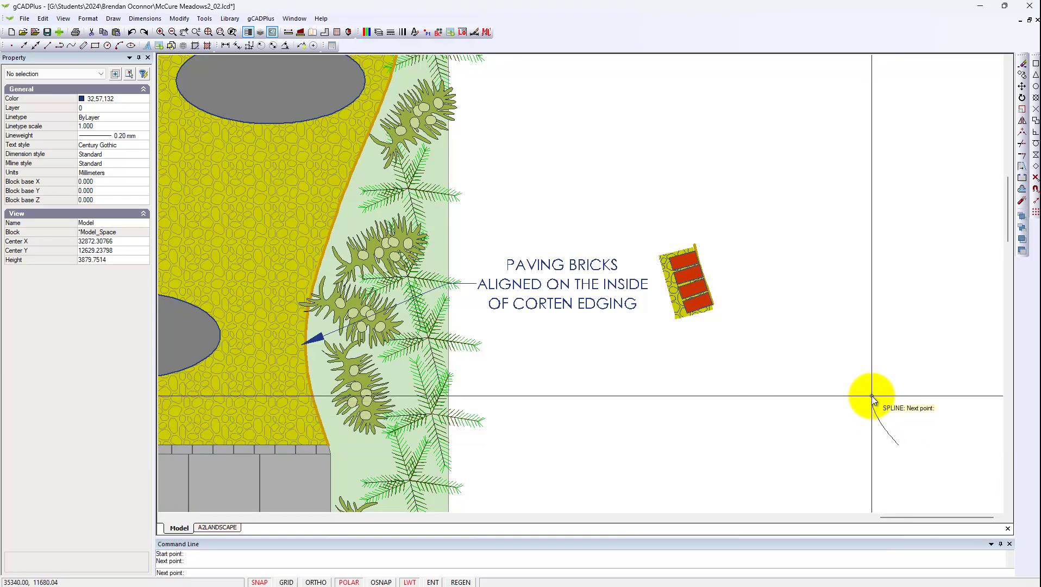
{"action": "left_click", "coordinate": [855, 368]}
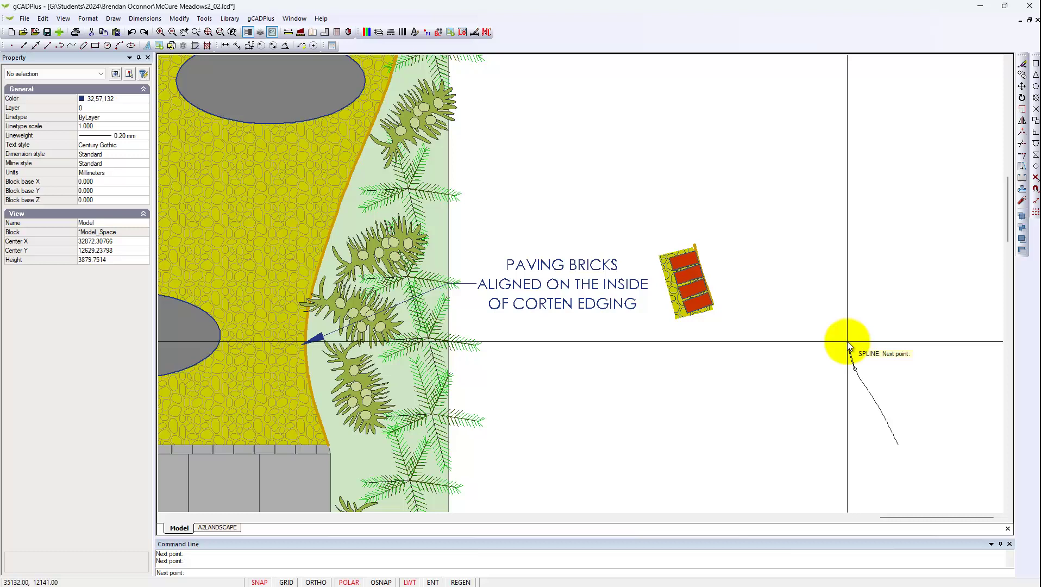
{"action": "left_click", "coordinate": [847, 342]}
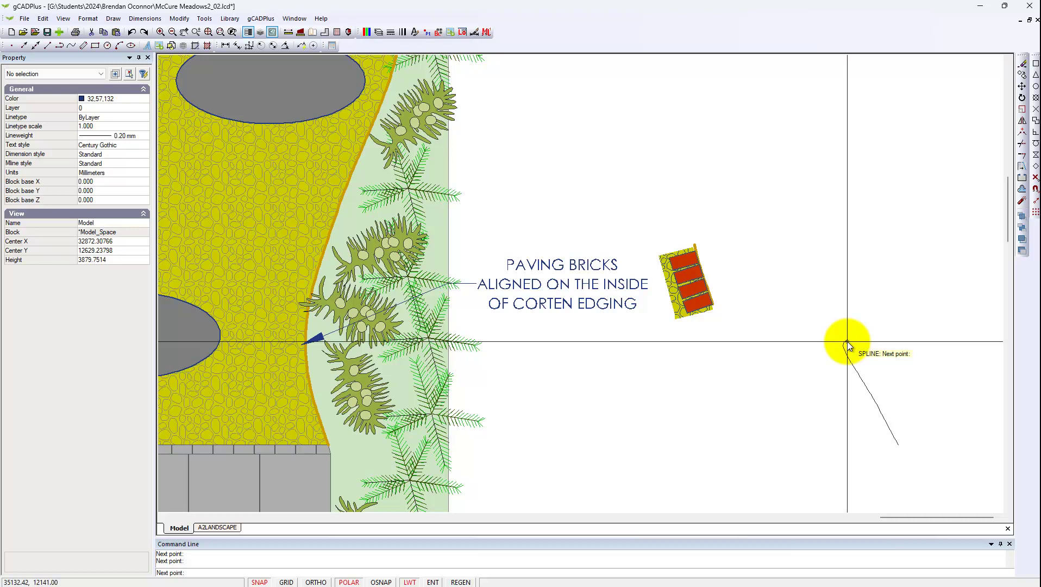
{"action": "left_click", "coordinate": [849, 299]}
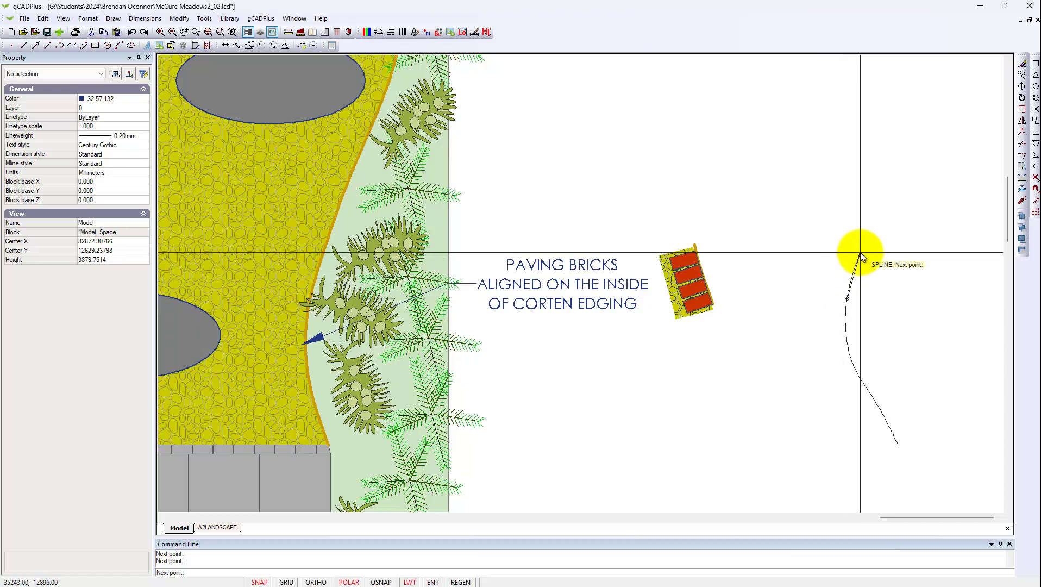
{"action": "left_click", "coordinate": [881, 197]}
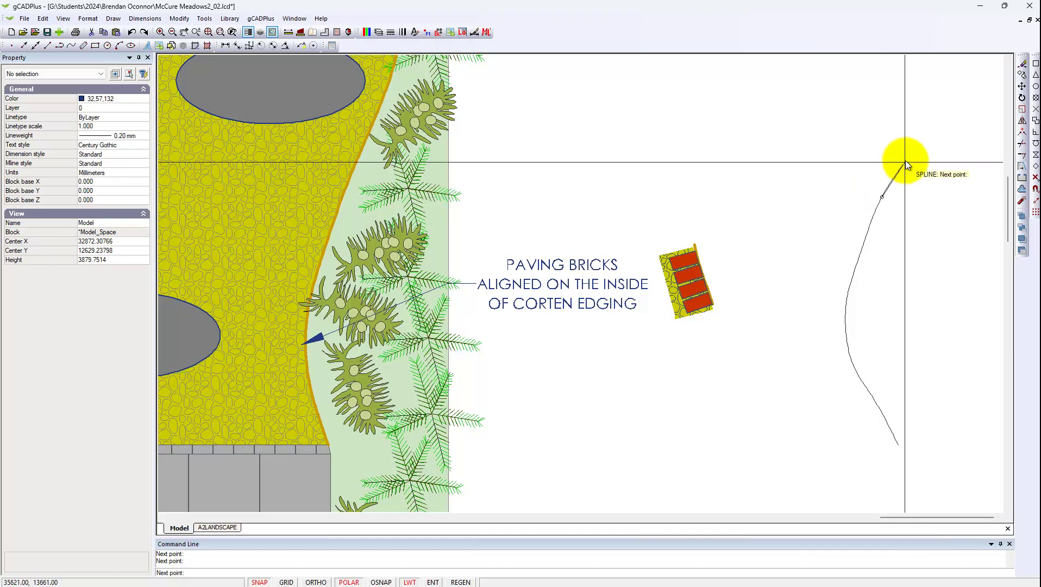
{"action": "left_click", "coordinate": [874, 109]}
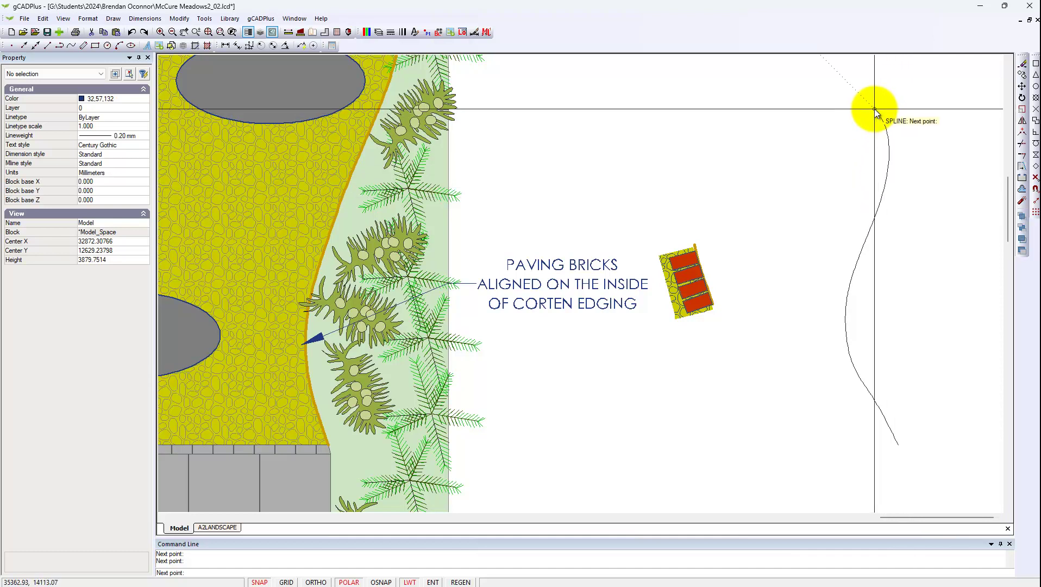
{"action": "left_click", "coordinate": [841, 73]}
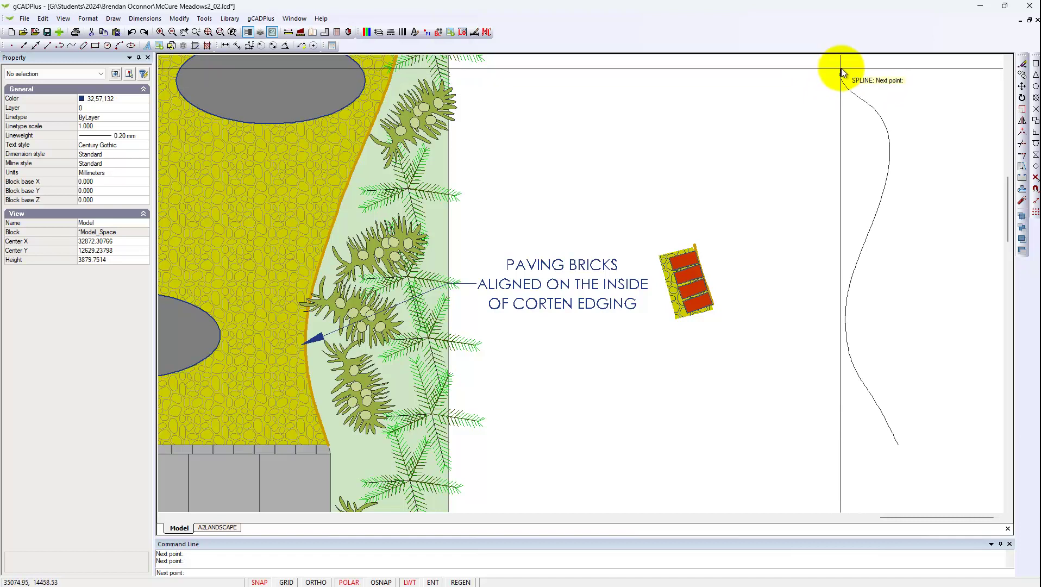
{"action": "right_click", "coordinate": [842, 72]}
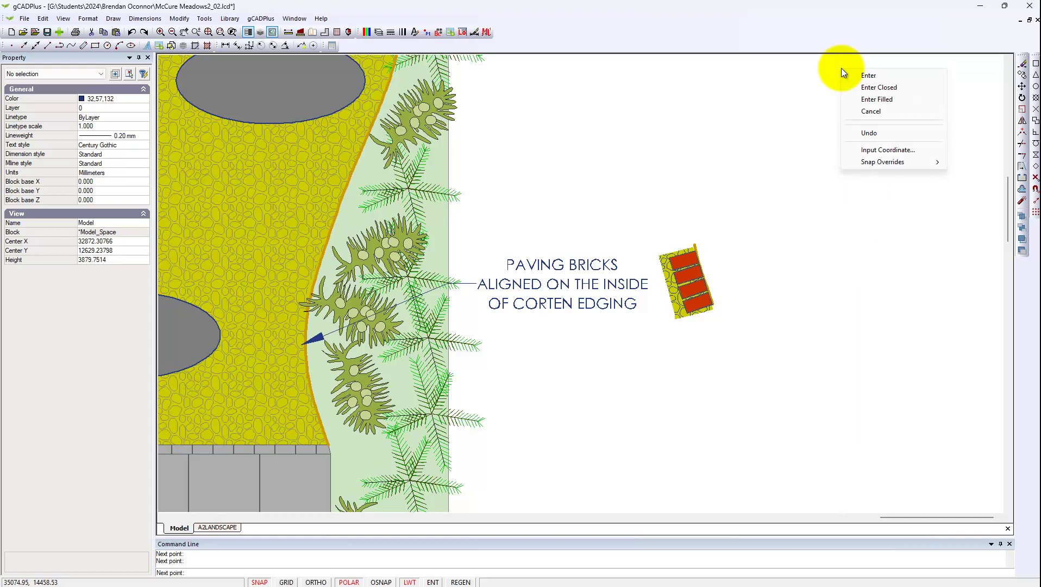
Complete the wavy spline by picking its start tangent angle and then its end tangent angle
{"action": "left_click", "coordinate": [872, 76]}
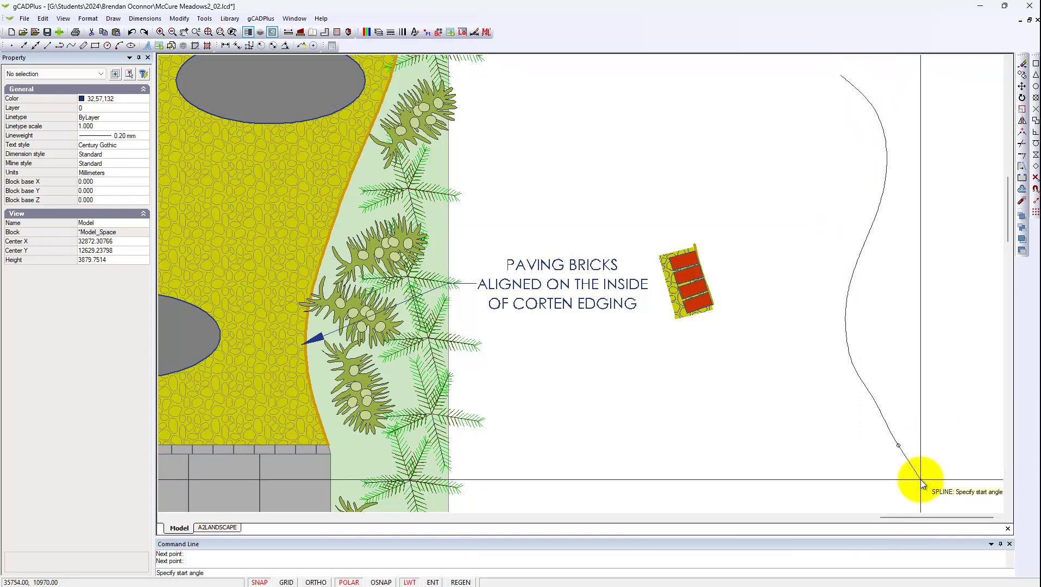
{"action": "middle_click_drag", "start_coordinate": [926, 479], "coordinate": [832, 360]}
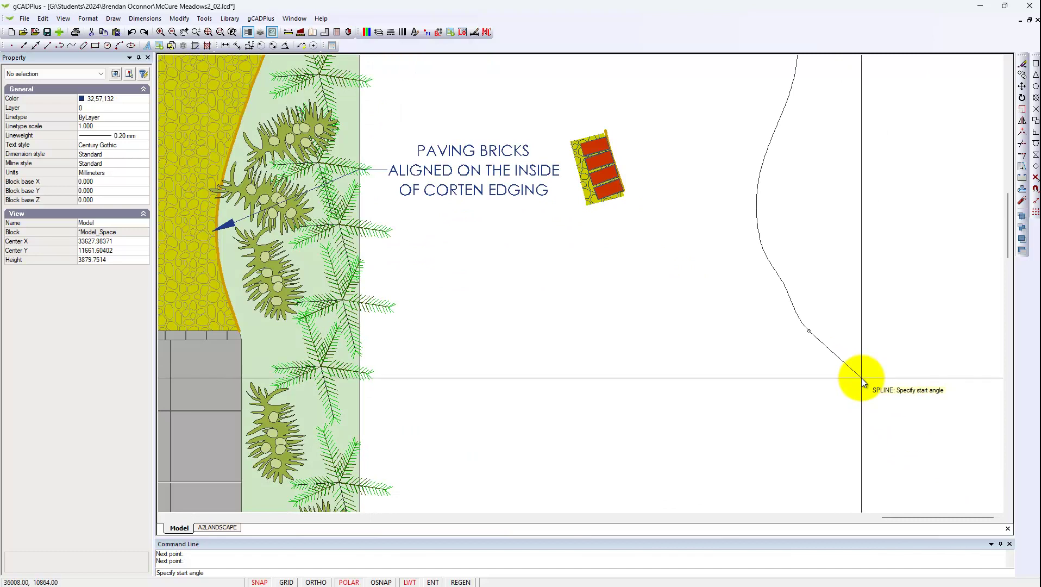
{"action": "scroll", "coordinate": [815, 373], "scroll_direction": "up", "scroll_amount": 5}
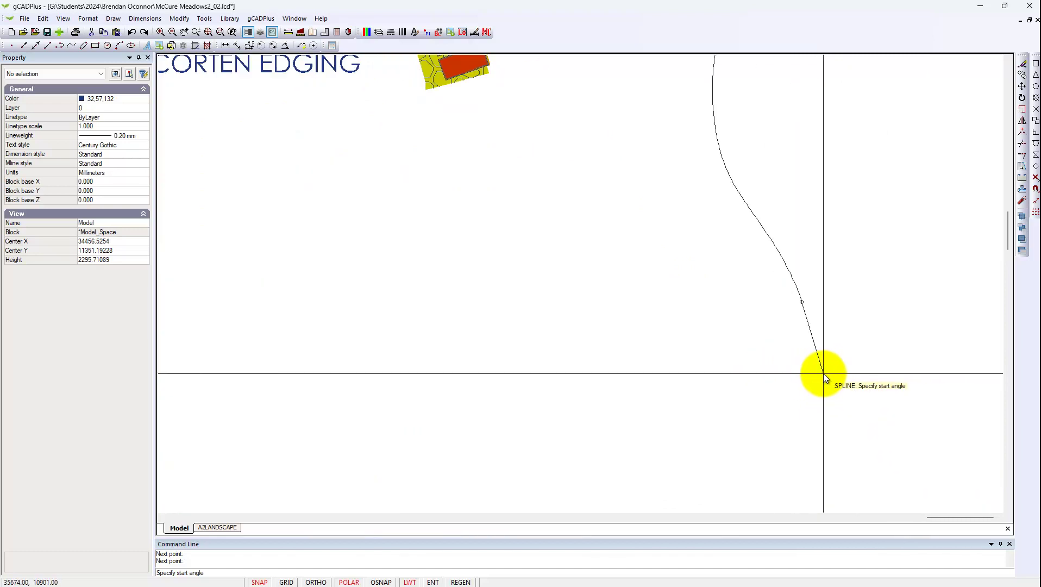
{"action": "left_click", "coordinate": [817, 321]}
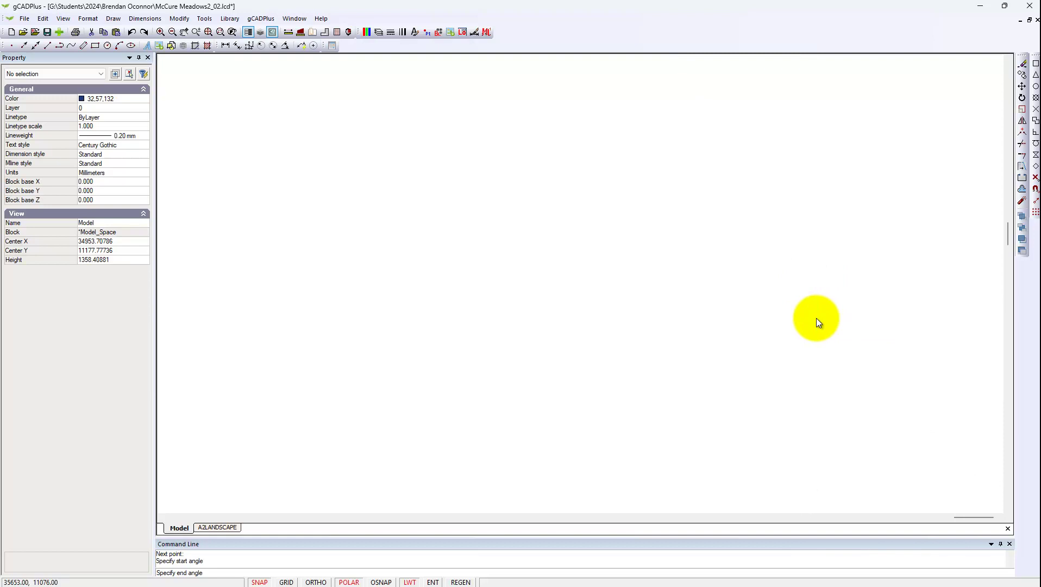
{"action": "scroll", "coordinate": [816, 322], "scroll_direction": "down", "scroll_amount": 5}
{"action": "scroll", "coordinate": [796, 283], "scroll_direction": "down", "scroll_amount": 3}
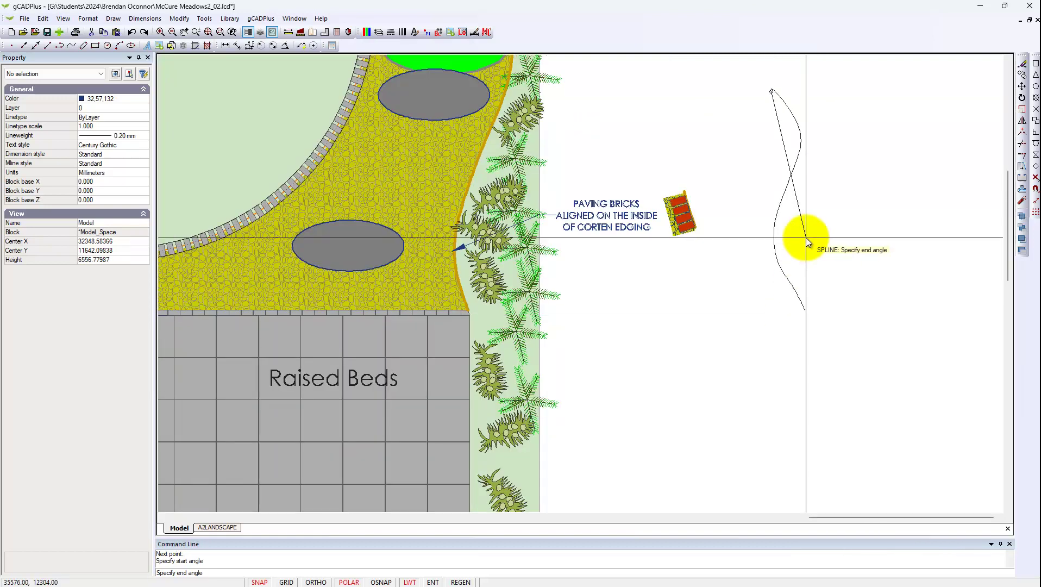
{"action": "middle_click_drag", "start_coordinate": [802, 235], "coordinate": [788, 437]}
{"action": "scroll", "coordinate": [756, 347], "scroll_direction": "up", "scroll_amount": 6}
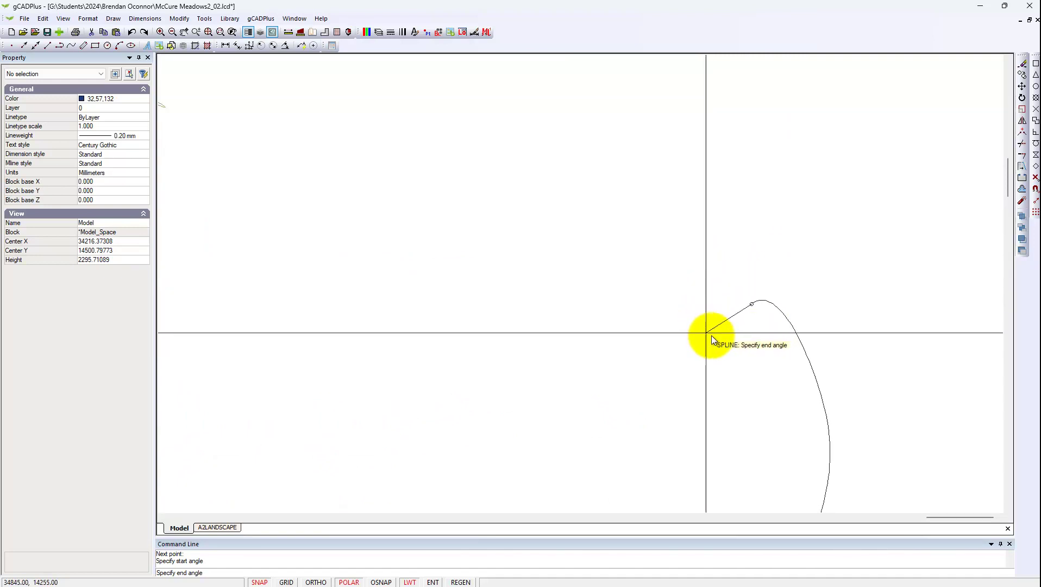
{"action": "left_click", "coordinate": [704, 282]}
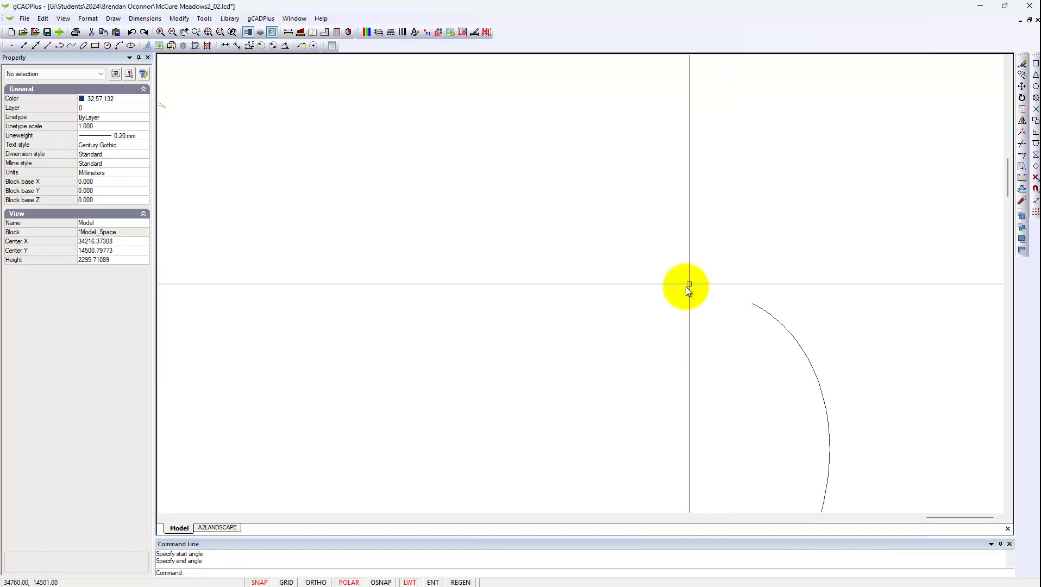
{"action": "scroll", "coordinate": [677, 330], "scroll_direction": "down", "scroll_amount": 5}
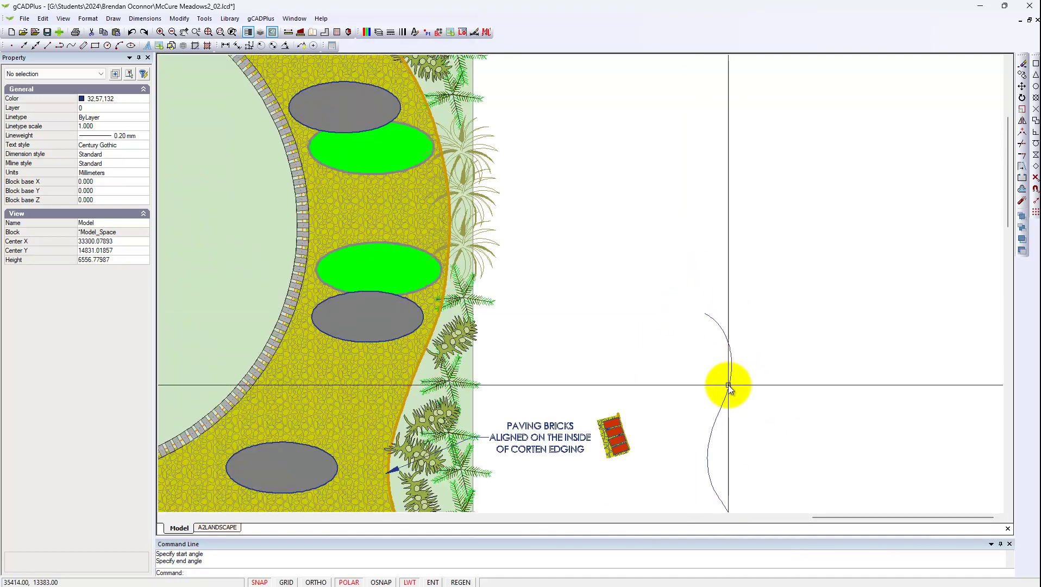
Drag the spline's end-direction grip to reshape the curve at its top end
{"action": "left_click", "coordinate": [728, 385]}
{"action": "mouse_move", "coordinate": [728, 384]}
{"action": "middle_mouse_down"}
{"action": "mouse_move", "coordinate": [690, 375]}
{"action": "mouse_move", "coordinate": [695, 280]}
{"action": "middle_mouse_up"}
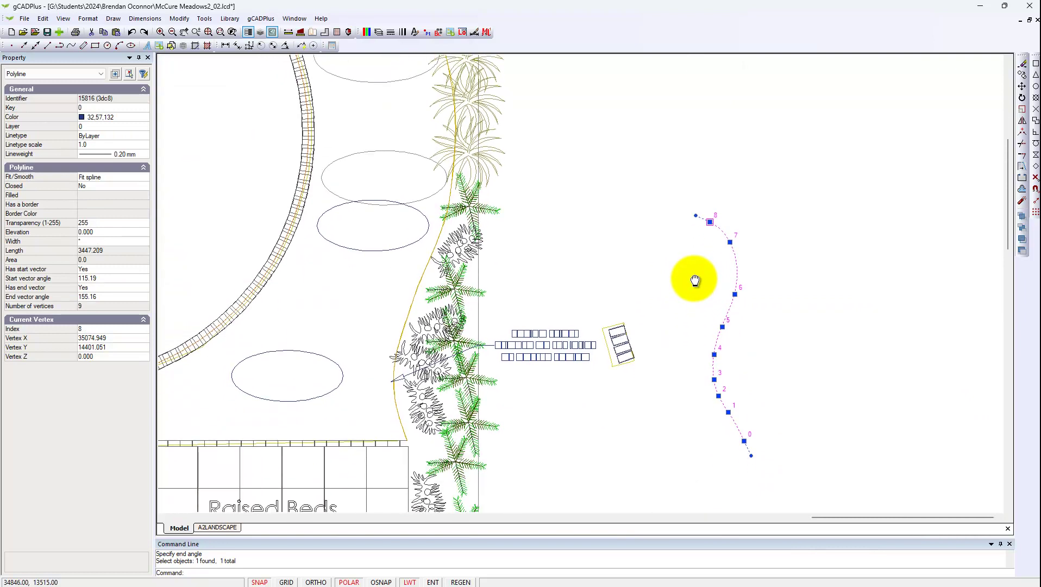
{"action": "scroll", "coordinate": [710, 222], "scroll_direction": "up", "scroll_amount": 5}
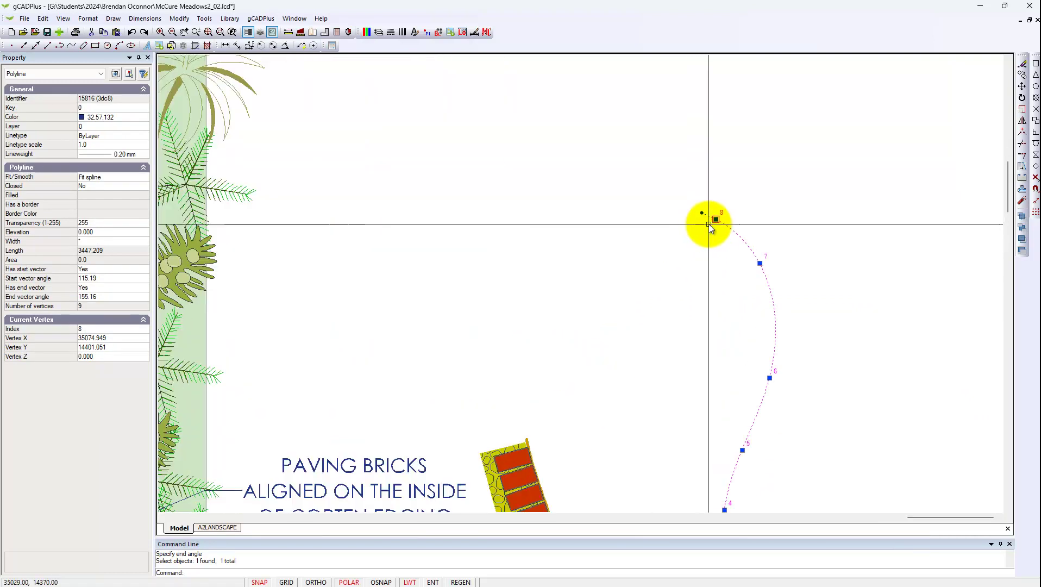
{"action": "scroll", "coordinate": [705, 212], "scroll_direction": "up", "scroll_amount": 2}
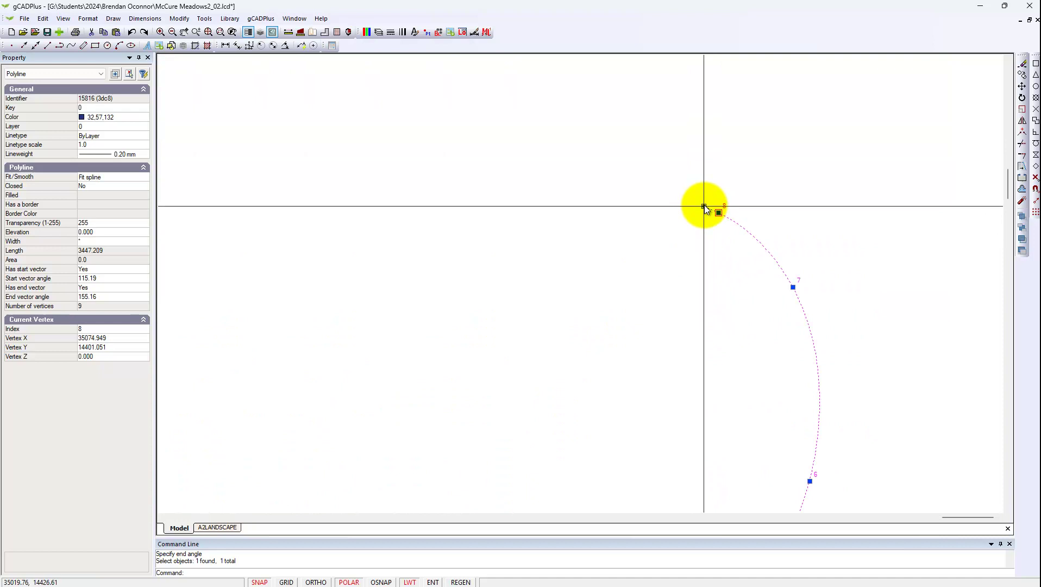
{"action": "left_click", "coordinate": [704, 207]}
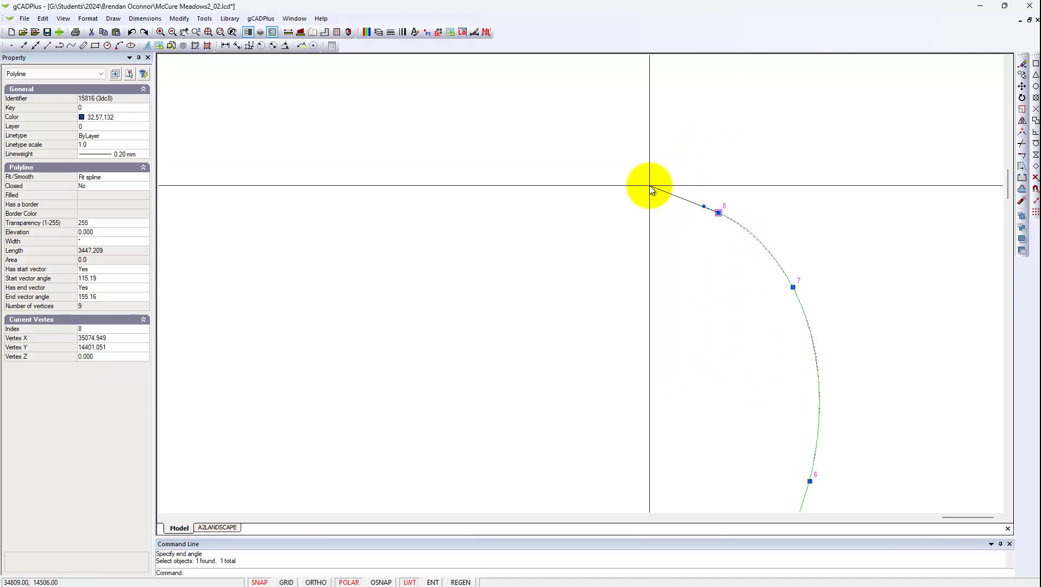
{"action": "left_click", "coordinate": [649, 186]}
{"action": "key", "text": "Escape"}
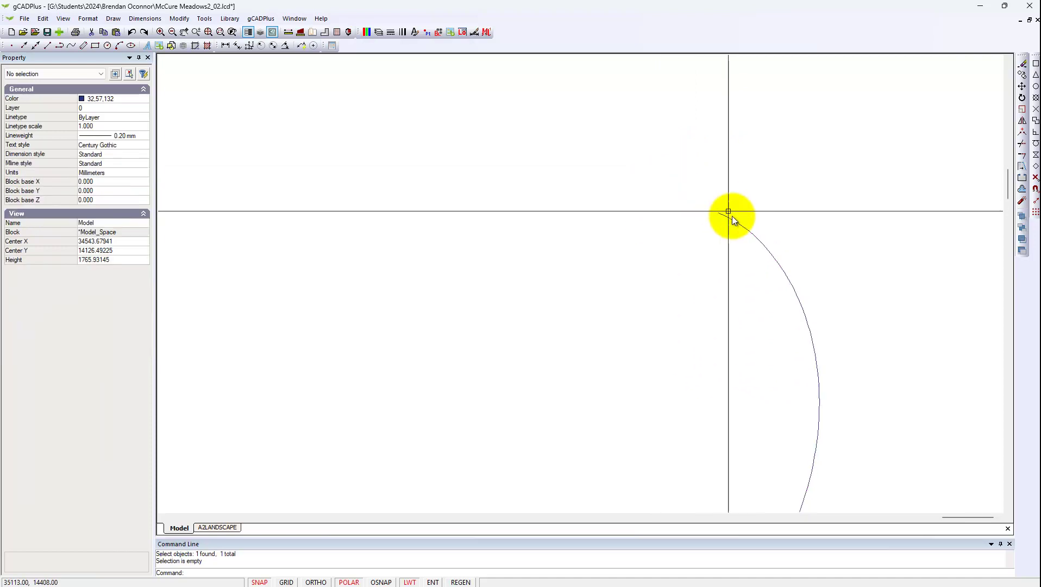
Give the spline a 0.90 mm lineweight and colour 42 in the Property panel
{"action": "left_click", "coordinate": [771, 255]}
{"action": "left_click", "coordinate": [133, 154]}
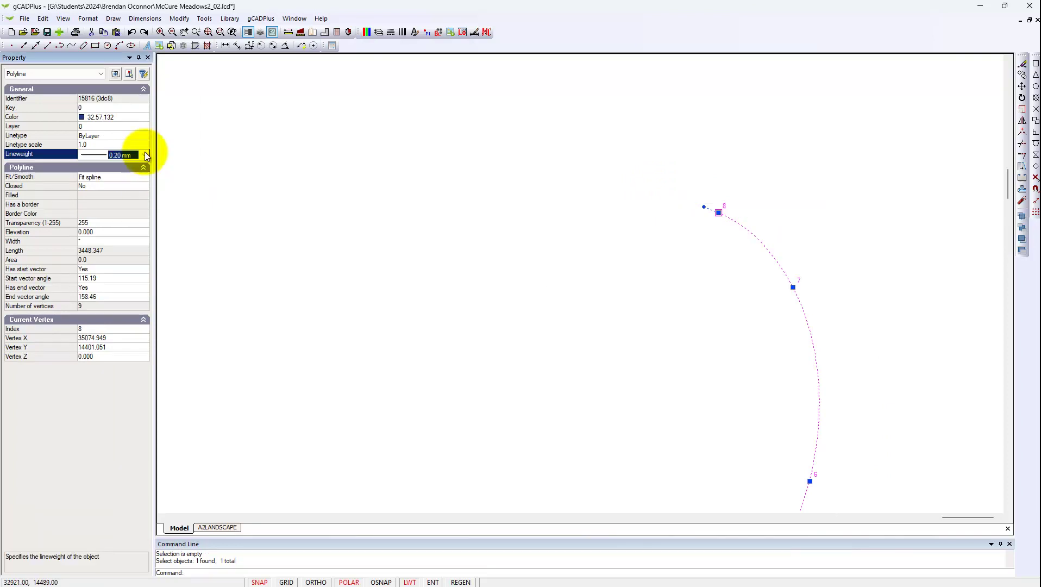
{"action": "left_click", "coordinate": [145, 155]}
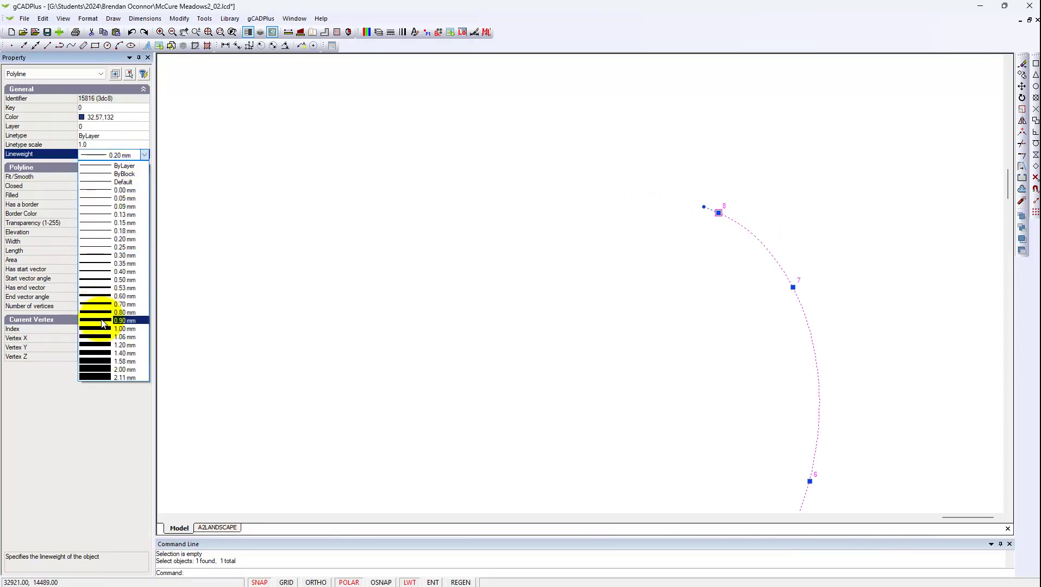
{"action": "left_click", "coordinate": [95, 309]}
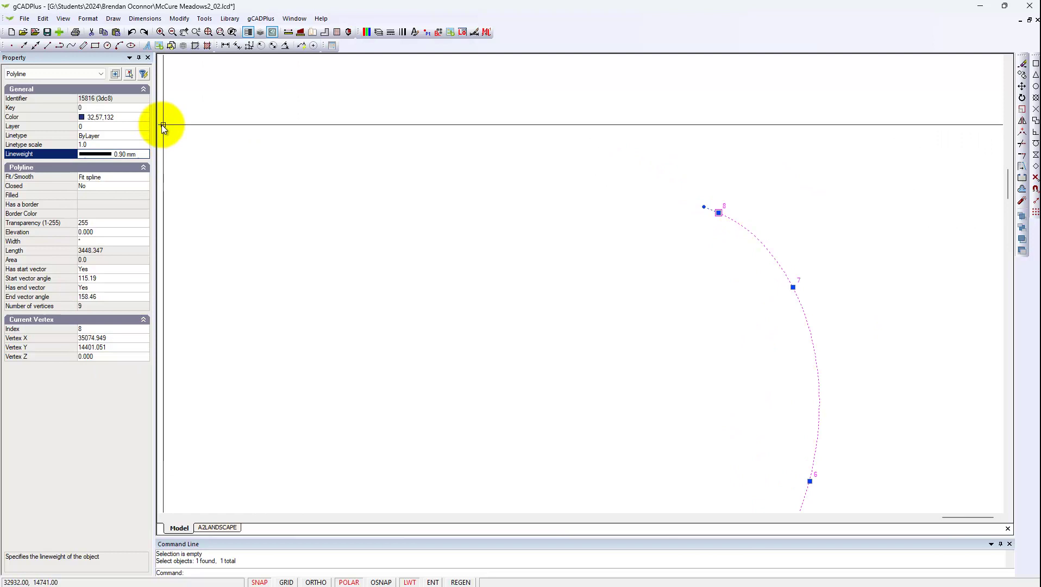
{"action": "left_click", "coordinate": [146, 119]}
{"action": "left_click", "coordinate": [144, 118]}
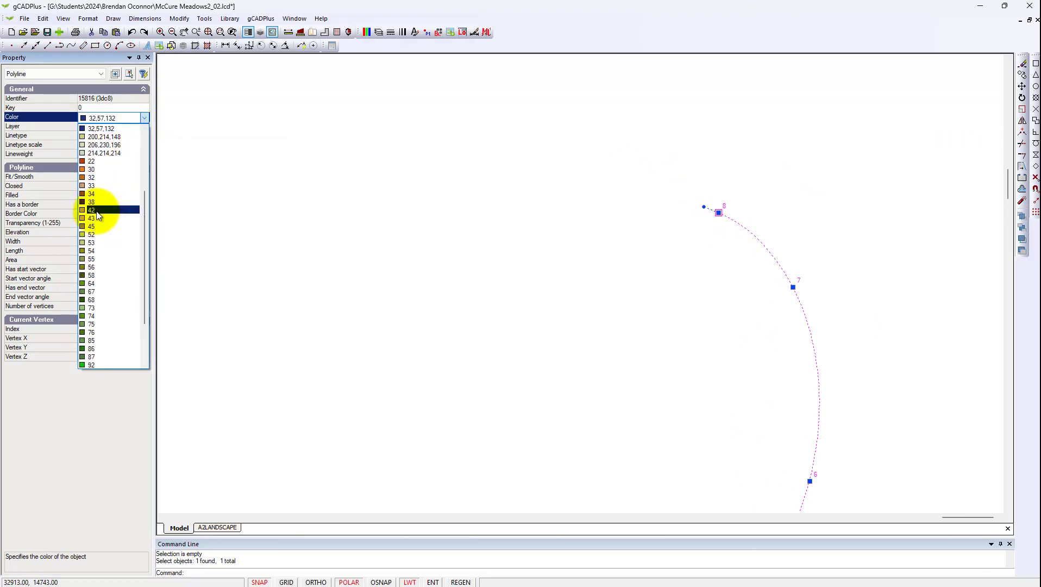
{"action": "left_click", "coordinate": [98, 210]}
{"action": "key", "text": "Escape"}
{"action": "scroll", "coordinate": [497, 234], "scroll_direction": "down", "scroll_amount": 3}
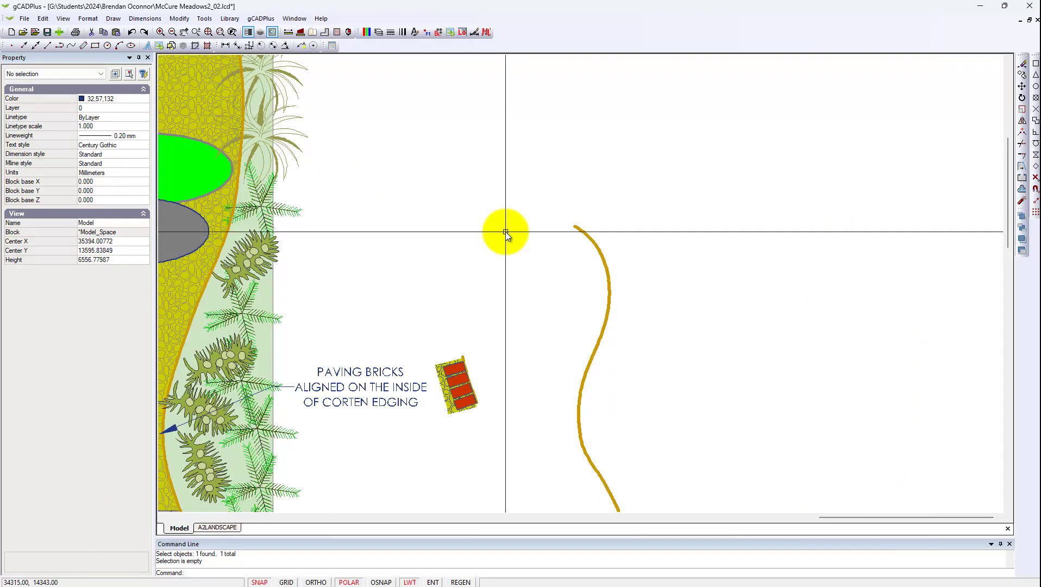
{"action": "scroll", "coordinate": [506, 232], "scroll_direction": "down", "scroll_amount": 1}
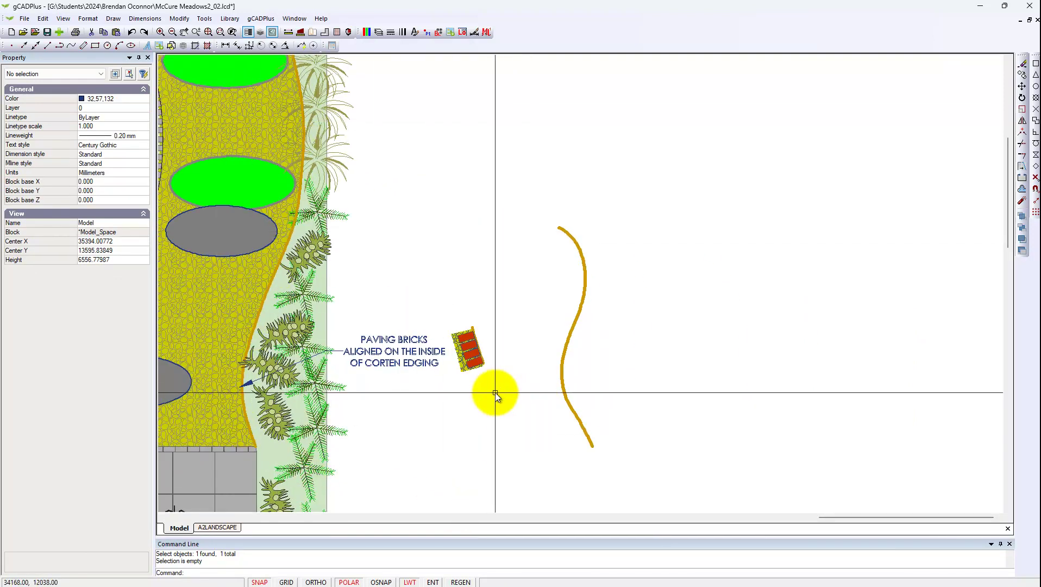
{"action": "scroll", "coordinate": [497, 391], "scroll_direction": "up", "scroll_amount": 2}
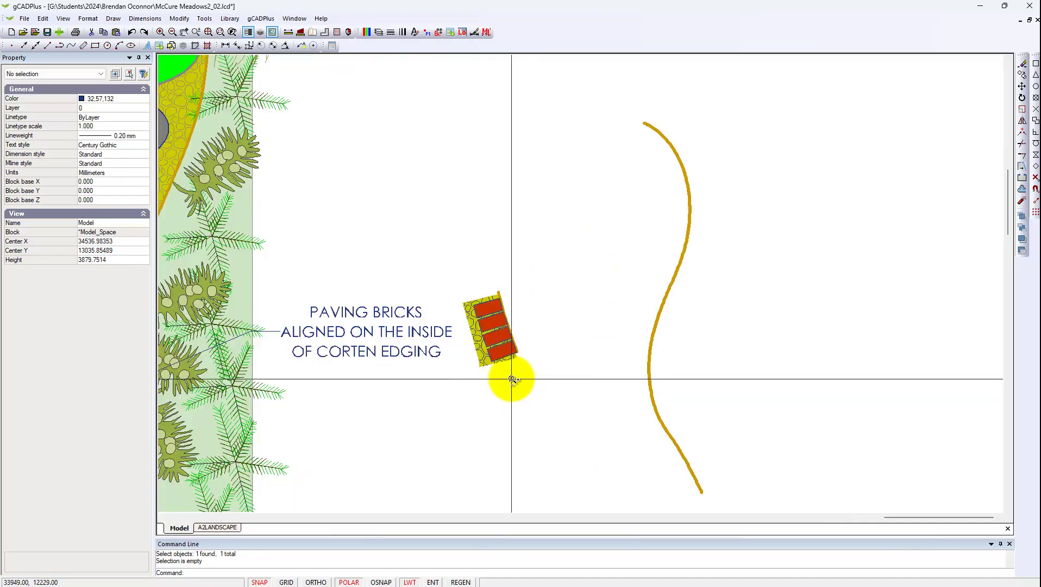
{"action": "scroll", "coordinate": [501, 333], "scroll_direction": "up", "scroll_amount": 4}
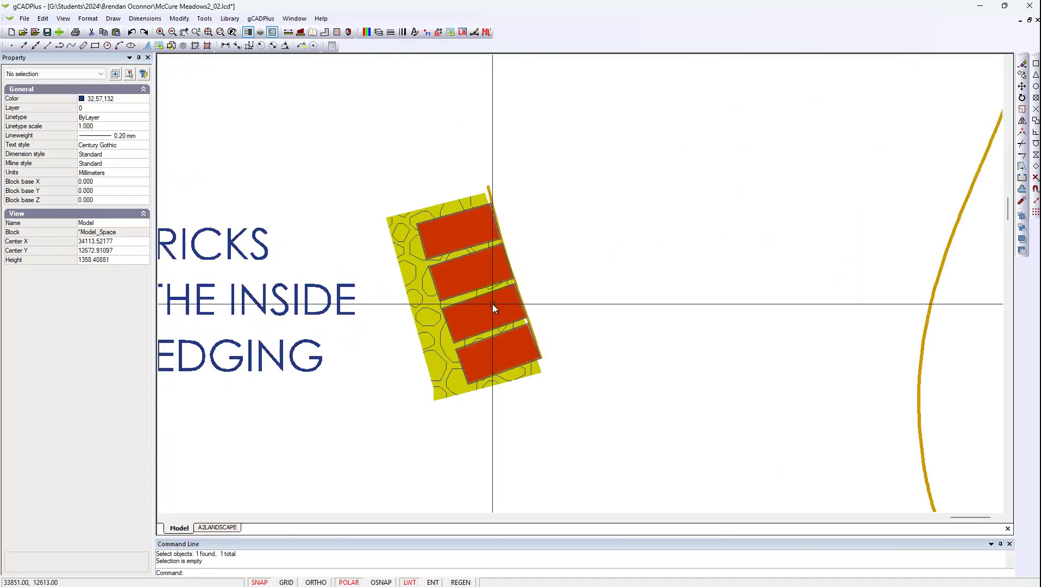
{"action": "left_click", "coordinate": [489, 358]}
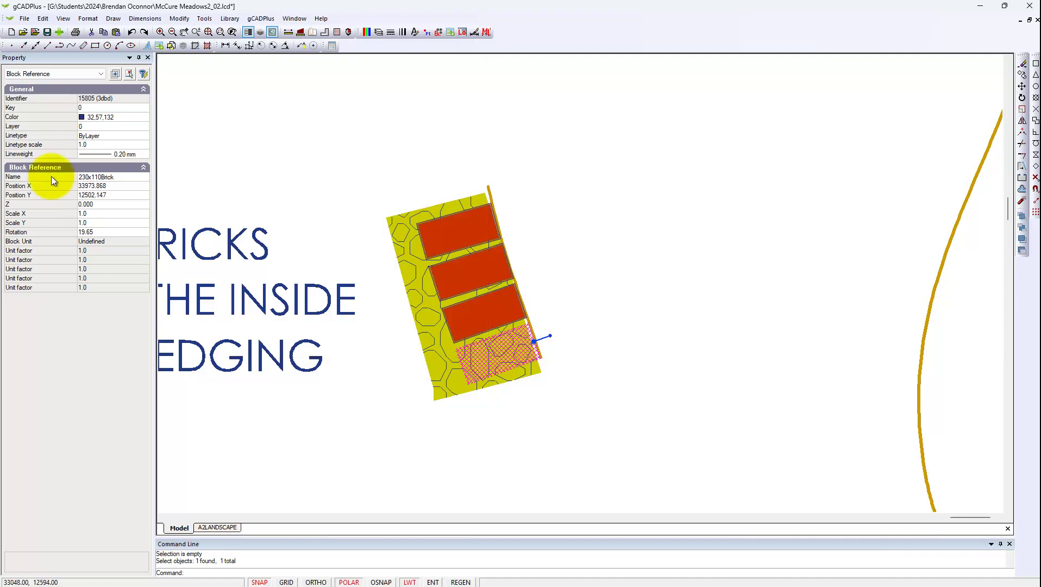
{"action": "key", "text": "Escape"}
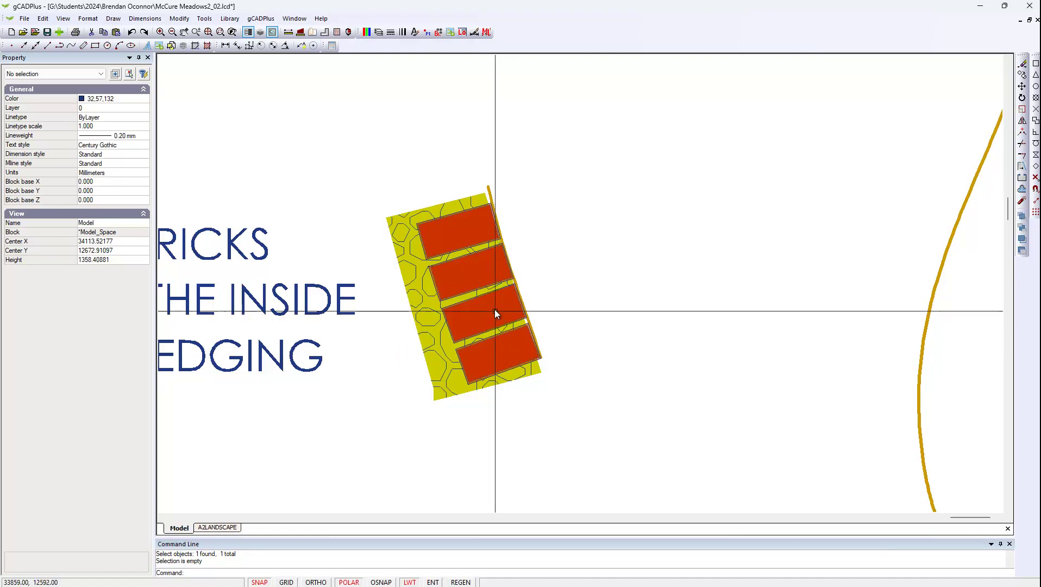
{"action": "scroll", "coordinate": [492, 359], "scroll_direction": "down", "scroll_amount": 3}
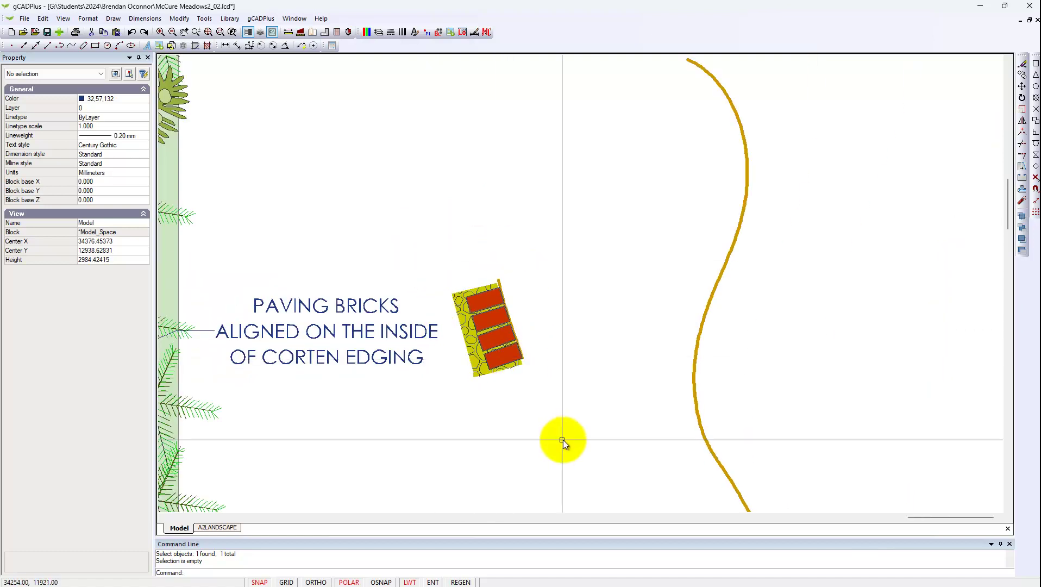